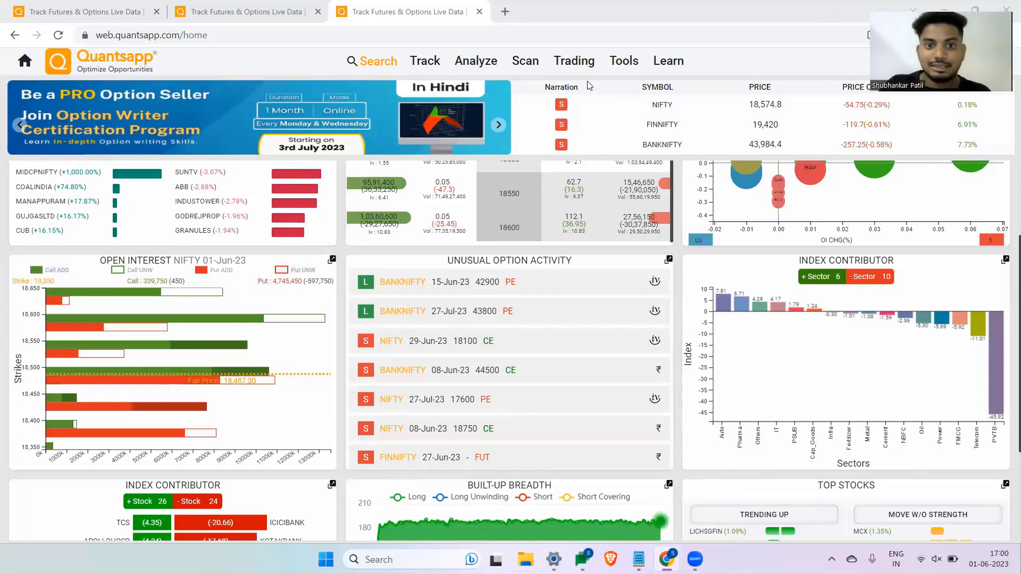
Switch to Zoom Whiteboard, clear the old sketch, and draw a long sideways wavy line after the U arrow
{"action": "key", "text": "alt+Tab"}
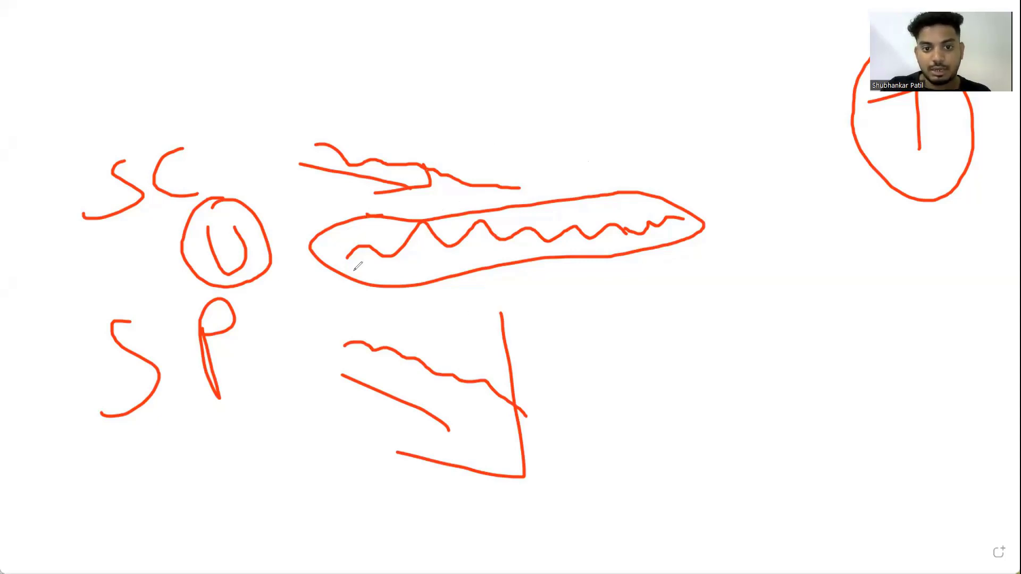
{"action": "mouse_move", "coordinate": [261, 310]}
{"action": "left_mouse_down"}
{"action": "mouse_move", "coordinate": [466, 304]}
{"action": "mouse_move", "coordinate": [541, 271]}
{"action": "mouse_move", "coordinate": [607, 302]}
{"action": "left_mouse_up"}
{"action": "mouse_move", "coordinate": [649, 262]}
{"action": "left_mouse_down"}
{"action": "mouse_move", "coordinate": [727, 263]}
{"action": "mouse_move", "coordinate": [744, 296]}
{"action": "left_mouse_up"}
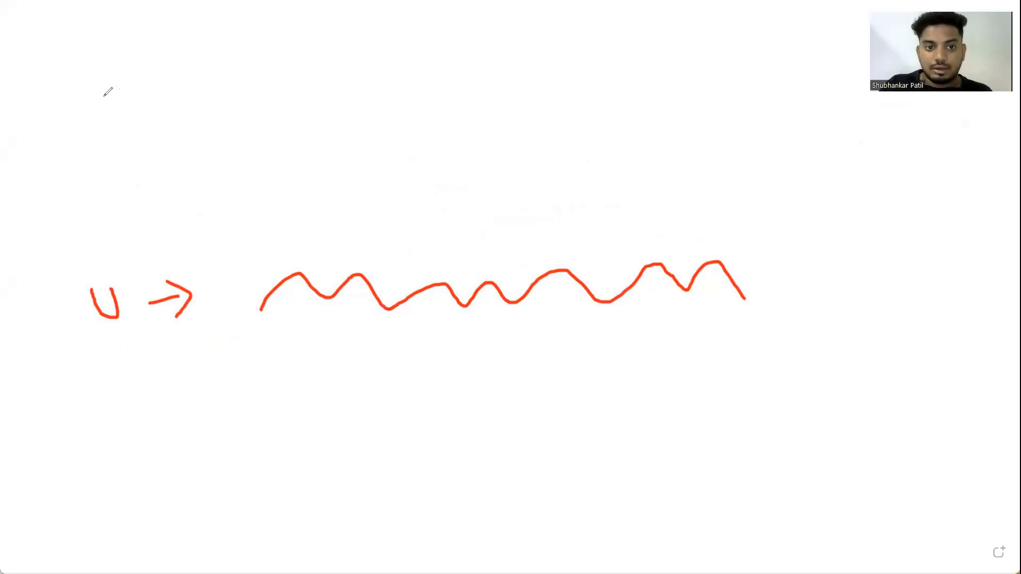
Write the SC label, mark a lower boundary under the U wave, and draw SC's falling wave
{"action": "left_click_drag", "start_coordinate": [97, 103], "coordinate": [59, 173]}
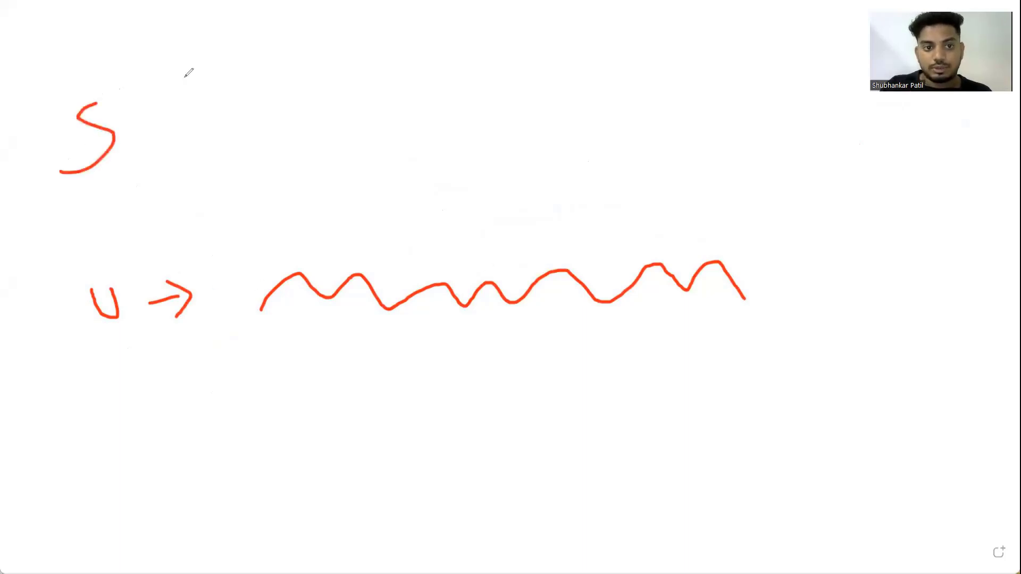
{"action": "mouse_move", "coordinate": [187, 81]}
{"action": "left_mouse_down"}
{"action": "mouse_move", "coordinate": [175, 88]}
{"action": "mouse_move", "coordinate": [186, 133]}
{"action": "mouse_move", "coordinate": [244, 103]}
{"action": "mouse_move", "coordinate": [250, 125]}
{"action": "left_mouse_up"}
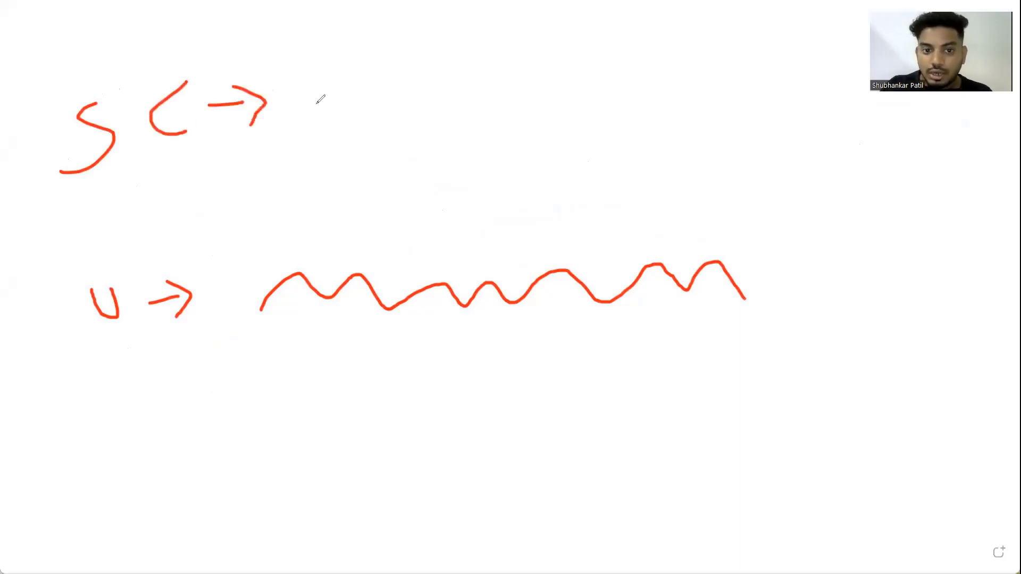
{"action": "left_click", "coordinate": [351, 349]}
{"action": "left_click_drag", "start_coordinate": [351, 349], "coordinate": [766, 302]}
{"action": "mouse_move", "coordinate": [298, 78]}
{"action": "left_mouse_down"}
{"action": "mouse_move", "coordinate": [454, 129]}
{"action": "mouse_move", "coordinate": [584, 133]}
{"action": "mouse_move", "coordinate": [639, 154]}
{"action": "mouse_move", "coordinate": [744, 153]}
{"action": "mouse_move", "coordinate": [781, 197]}
{"action": "left_mouse_up"}
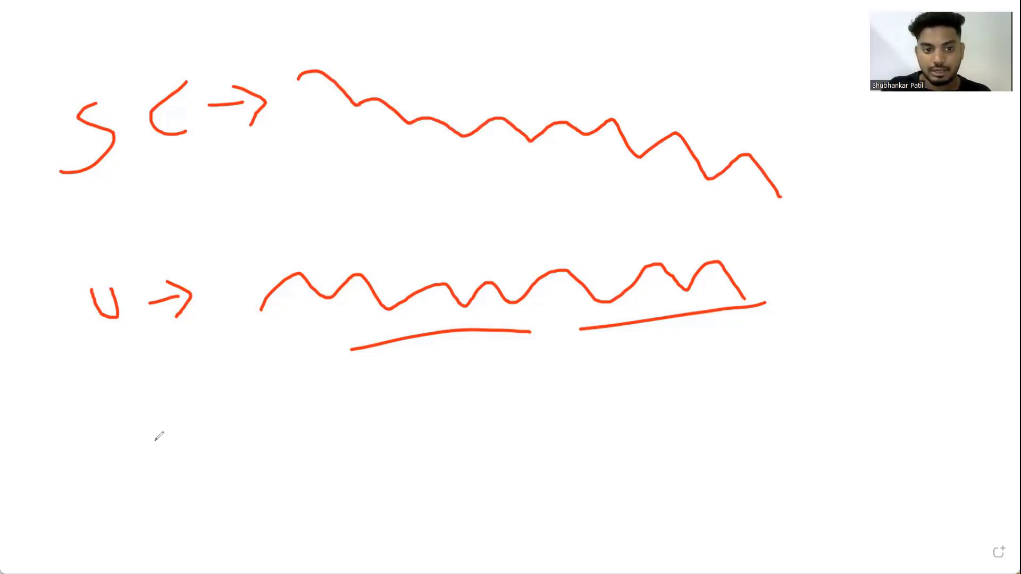
Write SP with an arrow, draw an upper boundary above the U wave, and sketch SP's falling wave
{"action": "left_click_drag", "start_coordinate": [157, 443], "coordinate": [90, 506]}
{"action": "mouse_move", "coordinate": [210, 443]}
{"action": "left_mouse_down"}
{"action": "mouse_move", "coordinate": [218, 495]}
{"action": "mouse_move", "coordinate": [214, 446]}
{"action": "left_mouse_up"}
{"action": "mouse_move", "coordinate": [266, 471]}
{"action": "left_mouse_down"}
{"action": "mouse_move", "coordinate": [323, 463]}
{"action": "mouse_move", "coordinate": [323, 449]}
{"action": "left_mouse_up"}
{"action": "left_click_drag", "start_coordinate": [340, 500], "coordinate": [340, 503]}
{"action": "mouse_move", "coordinate": [432, 258]}
{"action": "left_mouse_down"}
{"action": "mouse_move", "coordinate": [536, 240]}
{"action": "mouse_move", "coordinate": [657, 242]}
{"action": "left_mouse_up"}
{"action": "left_click_drag", "start_coordinate": [326, 256], "coordinate": [375, 247]}
{"action": "mouse_move", "coordinate": [378, 440]}
{"action": "left_mouse_down"}
{"action": "mouse_move", "coordinate": [636, 475]}
{"action": "mouse_move", "coordinate": [654, 505]}
{"action": "left_mouse_up"}
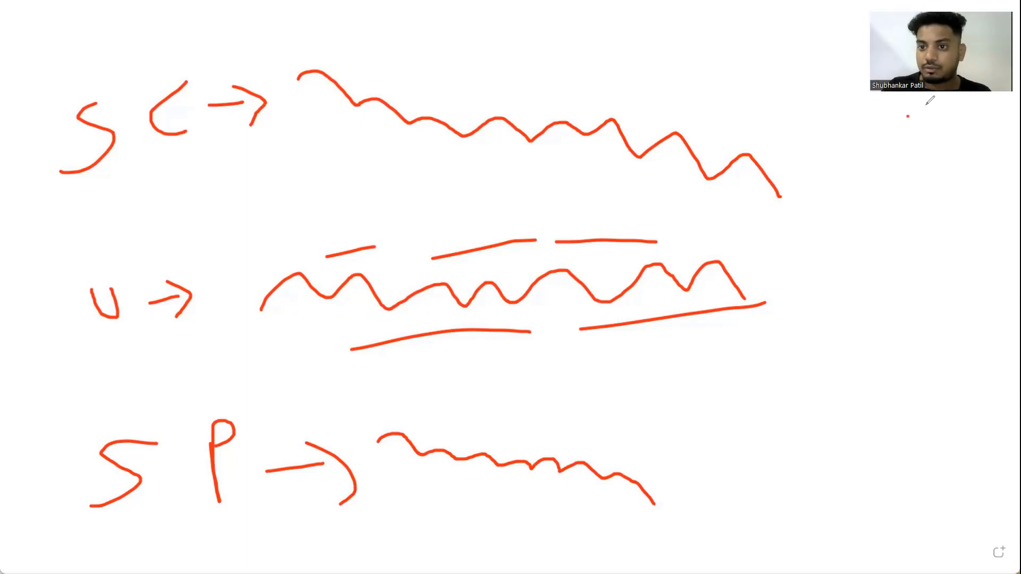
Circle the T and add slanted strokes with a base under the SP wave
{"action": "mouse_move", "coordinate": [938, 105]}
{"action": "left_mouse_down"}
{"action": "mouse_move", "coordinate": [938, 134]}
{"action": "mouse_move", "coordinate": [895, 109]}
{"action": "mouse_move", "coordinate": [957, 95]}
{"action": "left_mouse_up"}
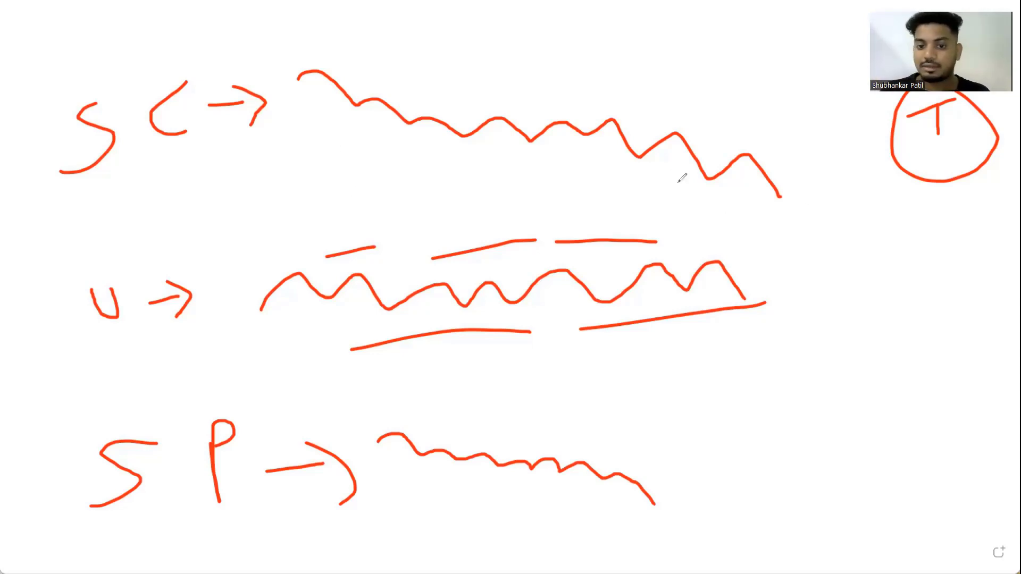
{"action": "left_click_drag", "start_coordinate": [418, 470], "coordinate": [541, 516]}
{"action": "left_click", "coordinate": [500, 515]}
{"action": "left_click_drag", "start_coordinate": [564, 414], "coordinate": [501, 515]}
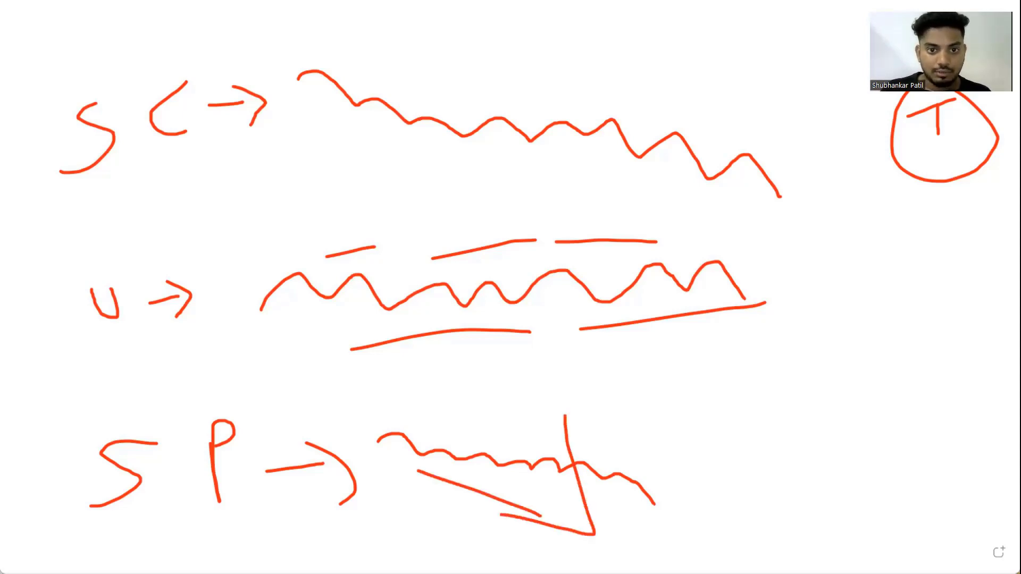
Return to Quantsapp, search widgets for 'chart', and open the Charts/ Order & Trade page
{"action": "key", "text": "alt+Tab"}
{"action": "left_click", "coordinate": [400, 94]}
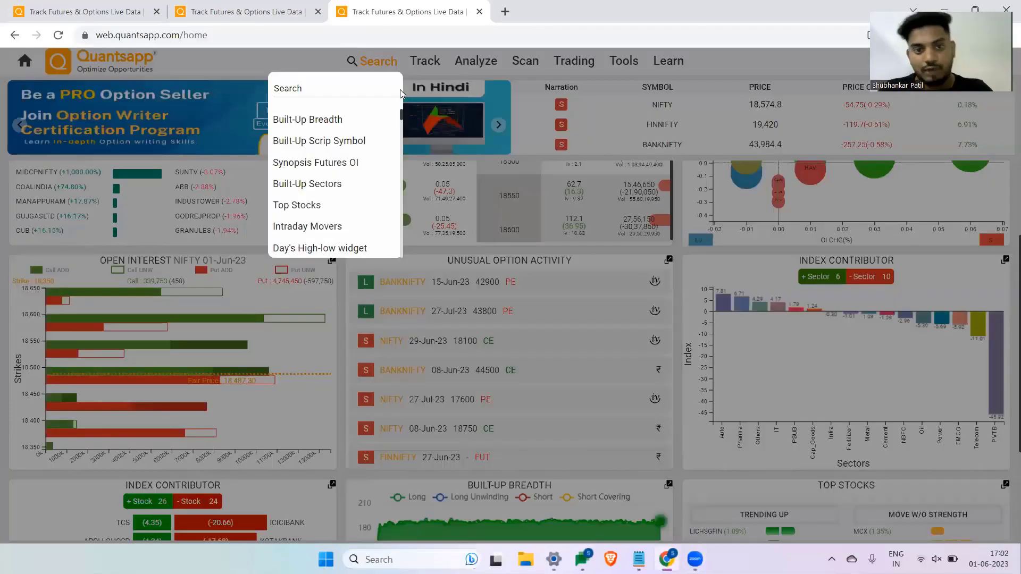
{"action": "left_click", "coordinate": [400, 95]}
{"action": "type", "text": "chart"}
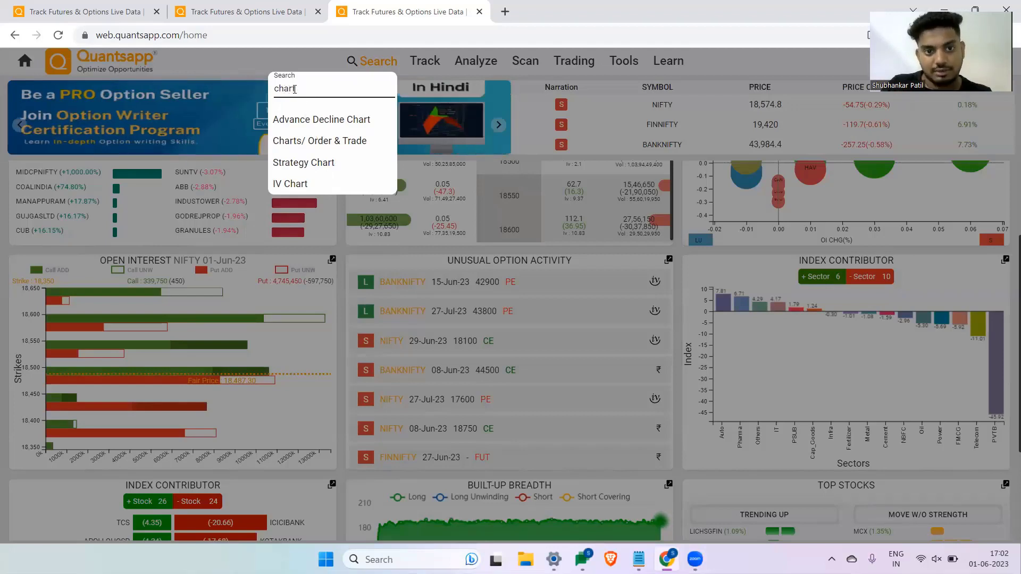
{"action": "left_click", "coordinate": [322, 143]}
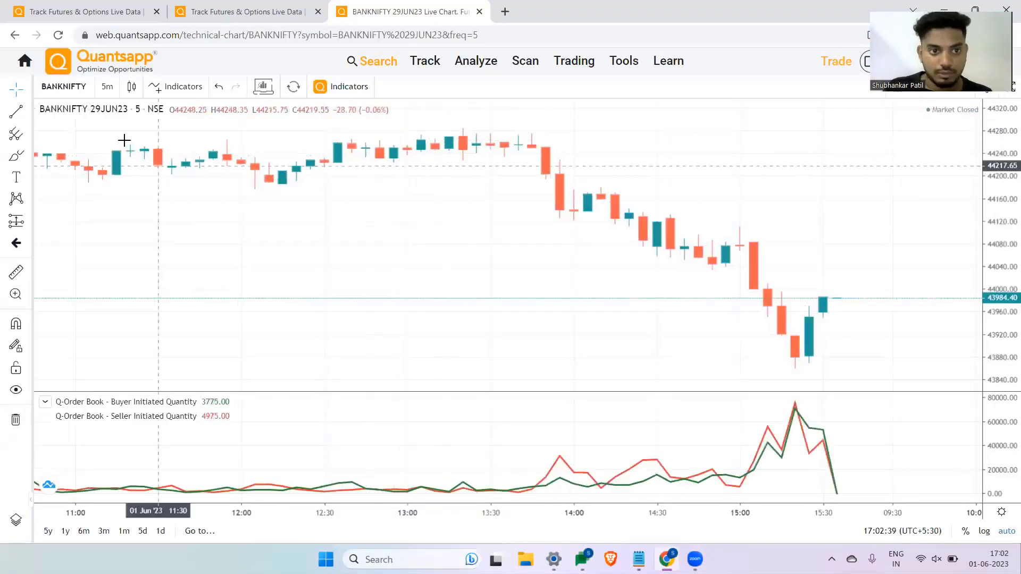
Switch the chart symbol to NIFTY, pan to earlier prices, then enter 01JUN23 18600 as the symbol
{"action": "left_click", "coordinate": [78, 88]}
{"action": "type", "text": "NIFTY"}
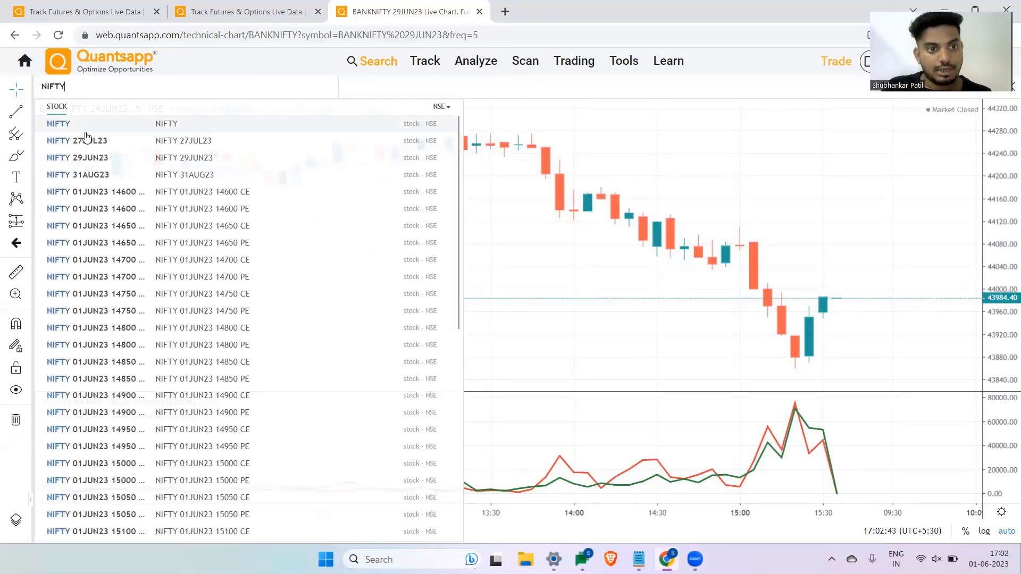
{"action": "left_click", "coordinate": [84, 126]}
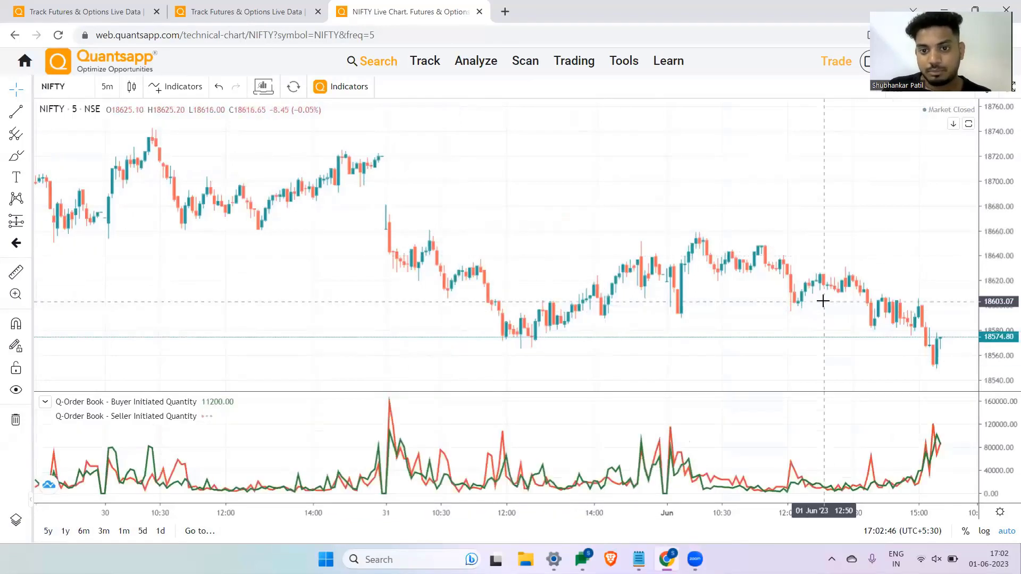
{"action": "scroll", "coordinate": [823, 298], "scroll_direction": "up", "scroll_amount": 2}
{"action": "left_click_drag", "start_coordinate": [823, 298], "coordinate": [614, 395]}
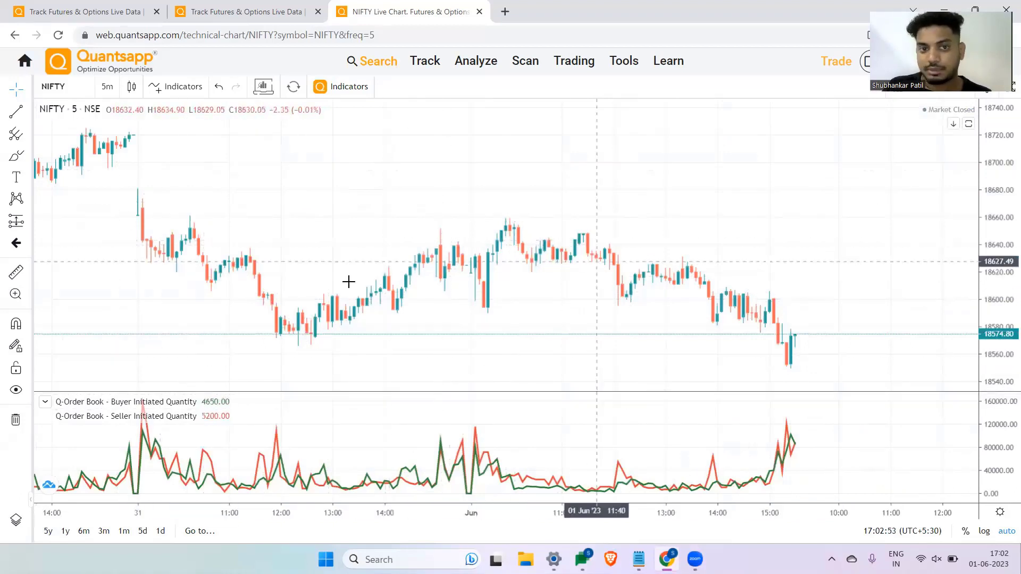
{"action": "left_click", "coordinate": [73, 90]}
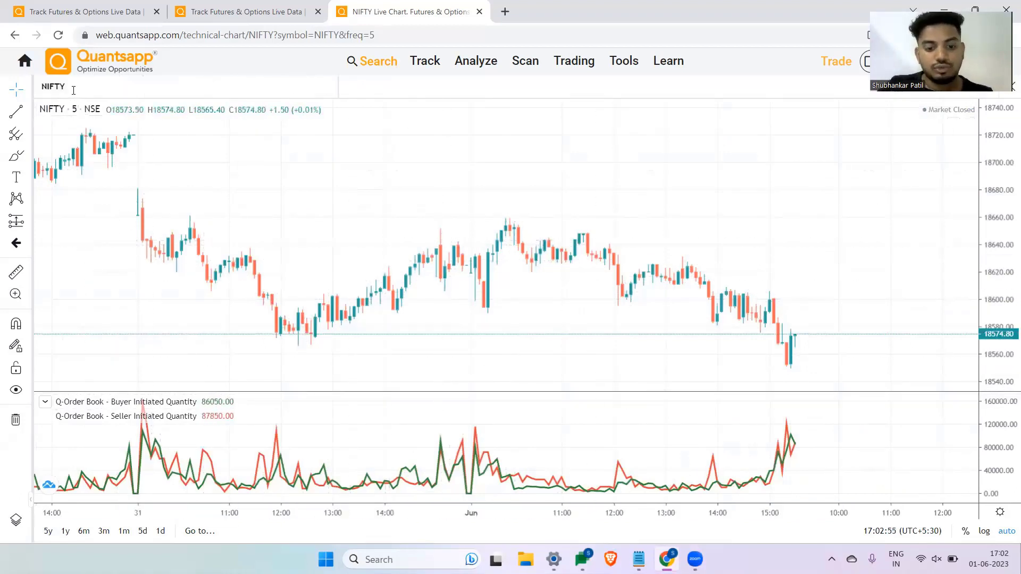
{"action": "type", "text": "01"}
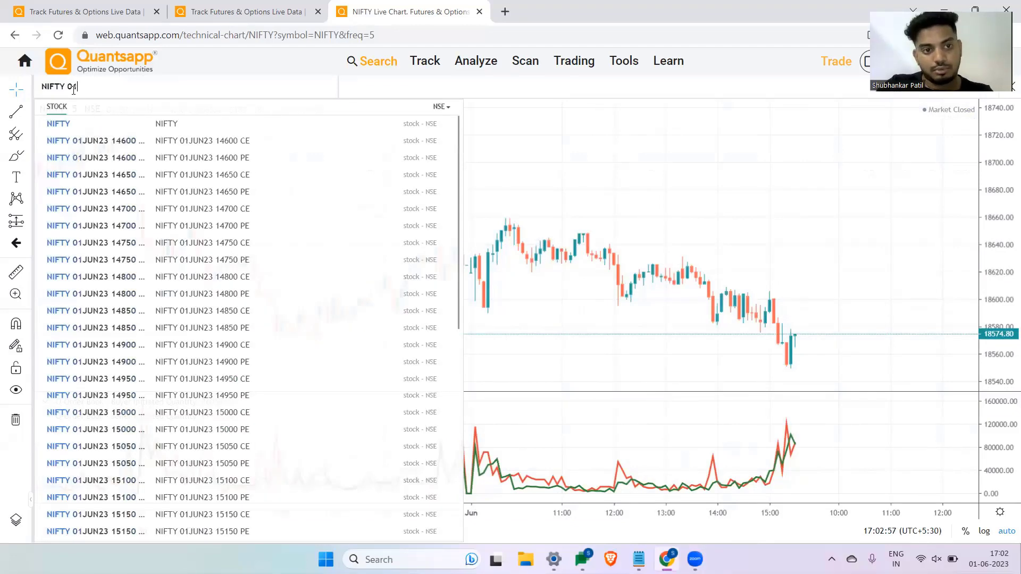
{"action": "type", "text": "JUN23 "}
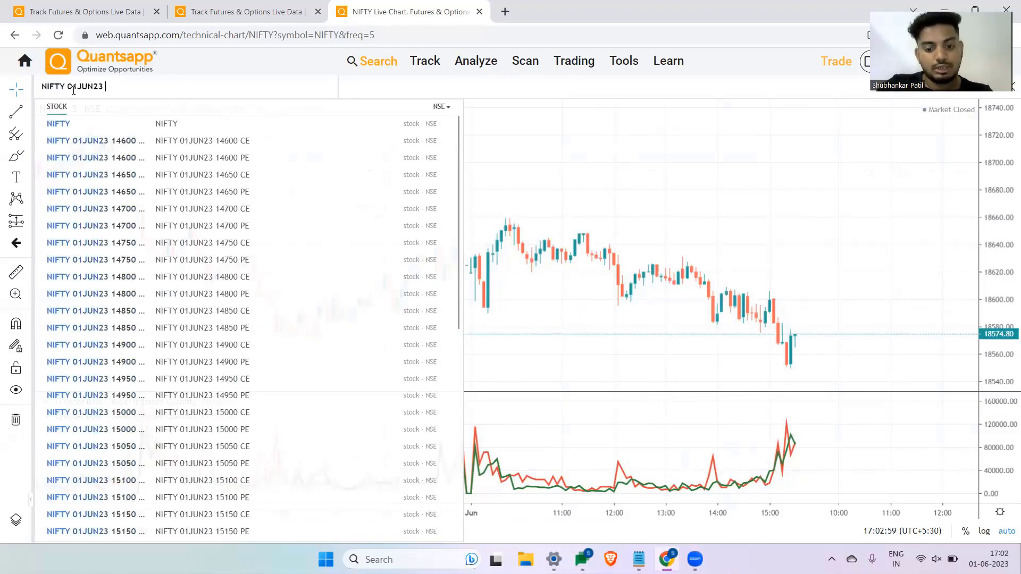
{"action": "type", "text": "18600"}
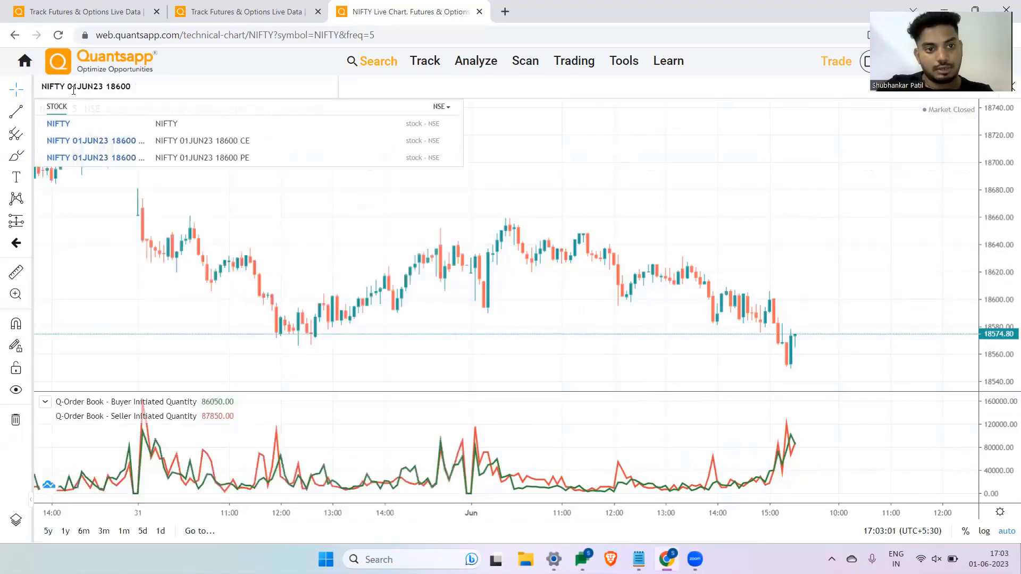
{"action": "left_click", "coordinate": [122, 140]}
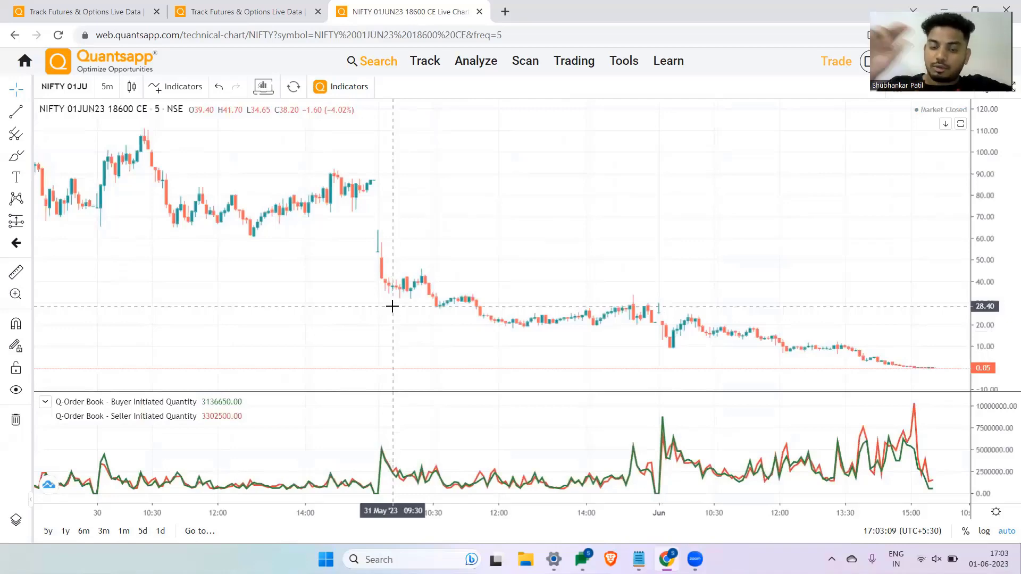
{"action": "scroll", "coordinate": [392, 306], "scroll_direction": "up", "scroll_amount": 1}
{"action": "scroll", "coordinate": [391, 305], "scroll_direction": "up", "scroll_amount": 1}
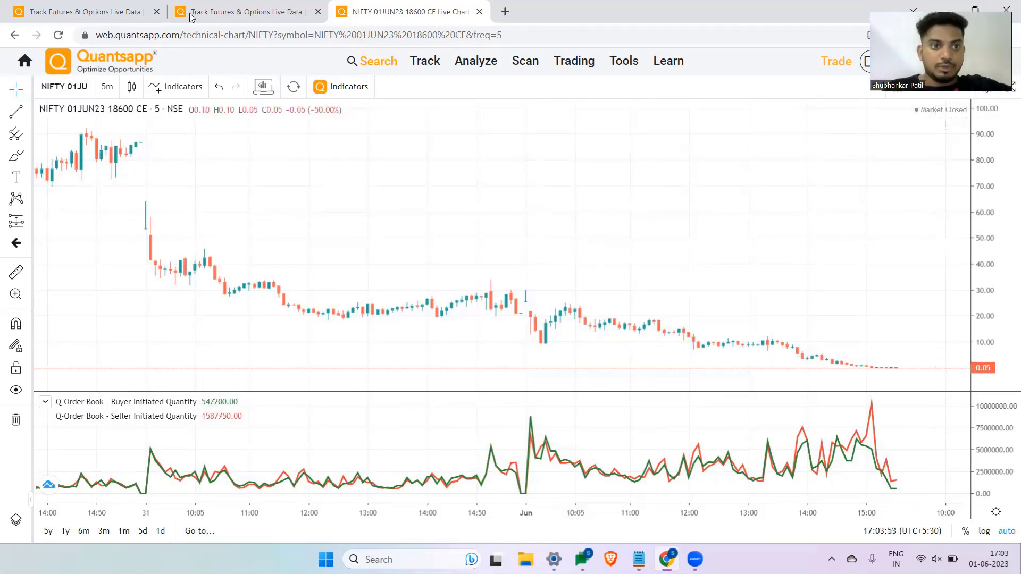
From the home dashboard tab, search 'archi' and open Options Architect
{"action": "left_click", "coordinate": [133, 11]}
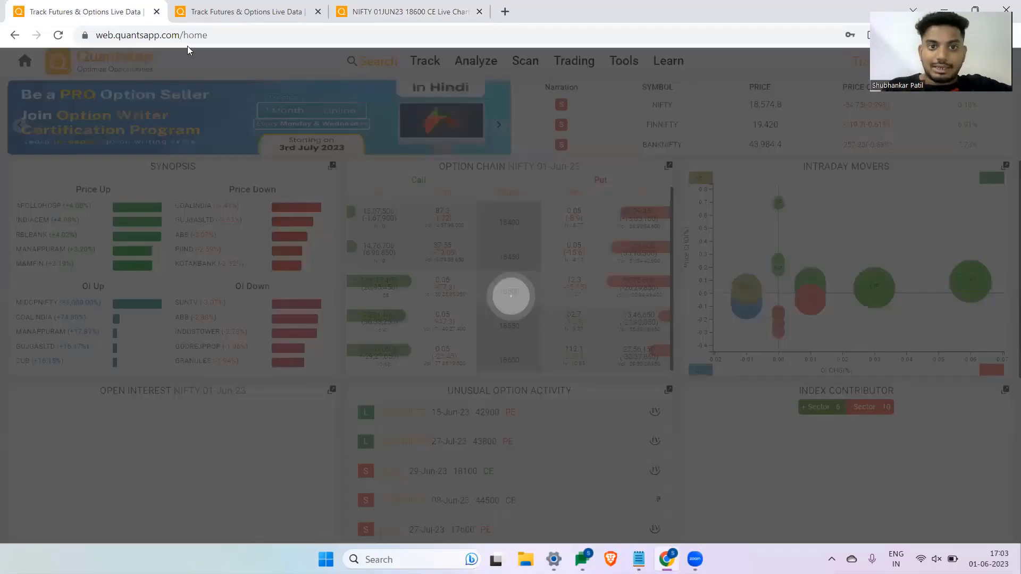
{"action": "type", "text": "ar"}
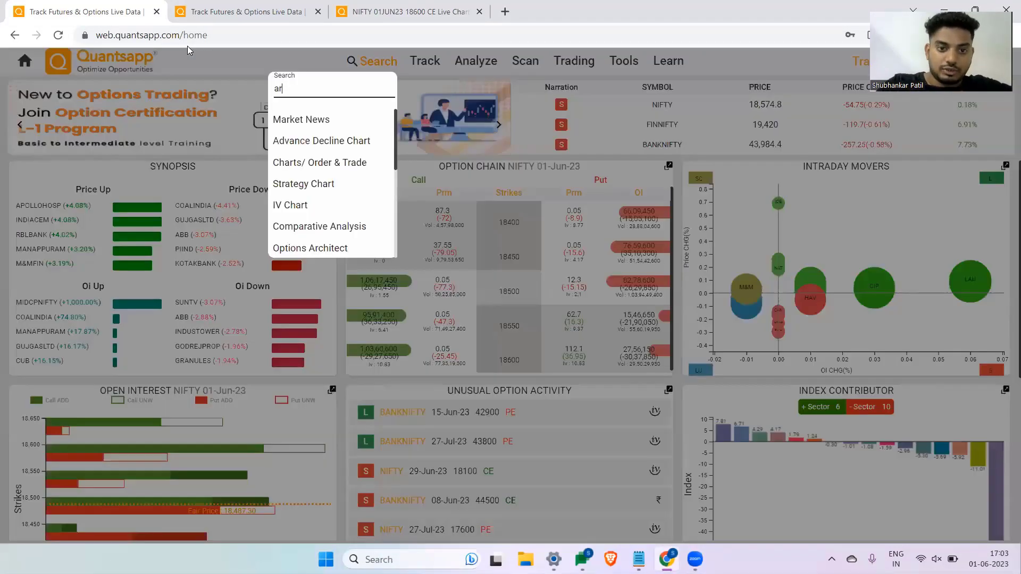
{"action": "type", "text": "chi"}
{"action": "left_click", "coordinate": [342, 119]}
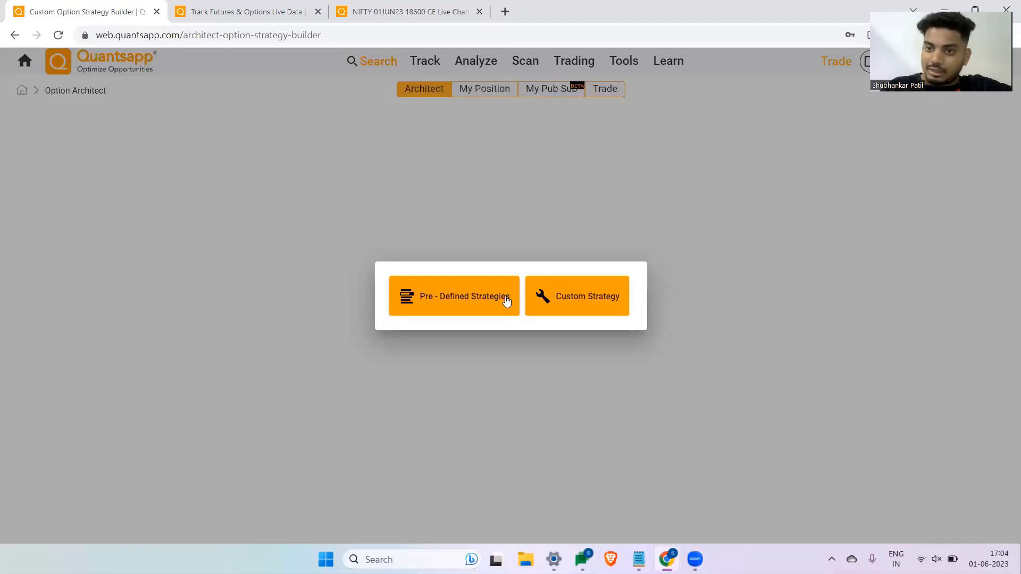
Start a pre-defined strategy and change its symbol to NIFTY
{"action": "left_click", "coordinate": [506, 301]}
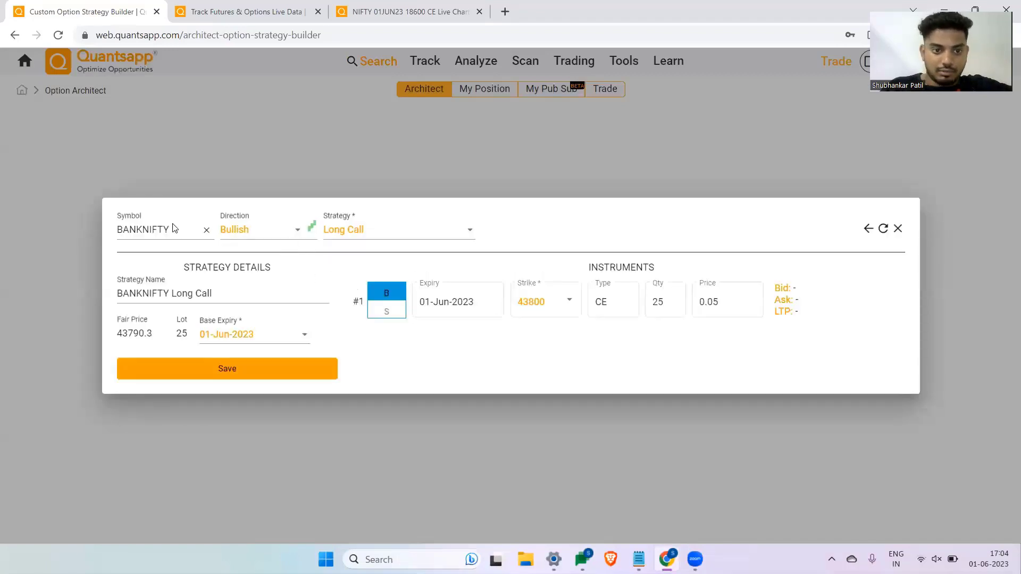
{"action": "double_click", "coordinate": [173, 228]}
{"action": "type", "text": "NIF"}
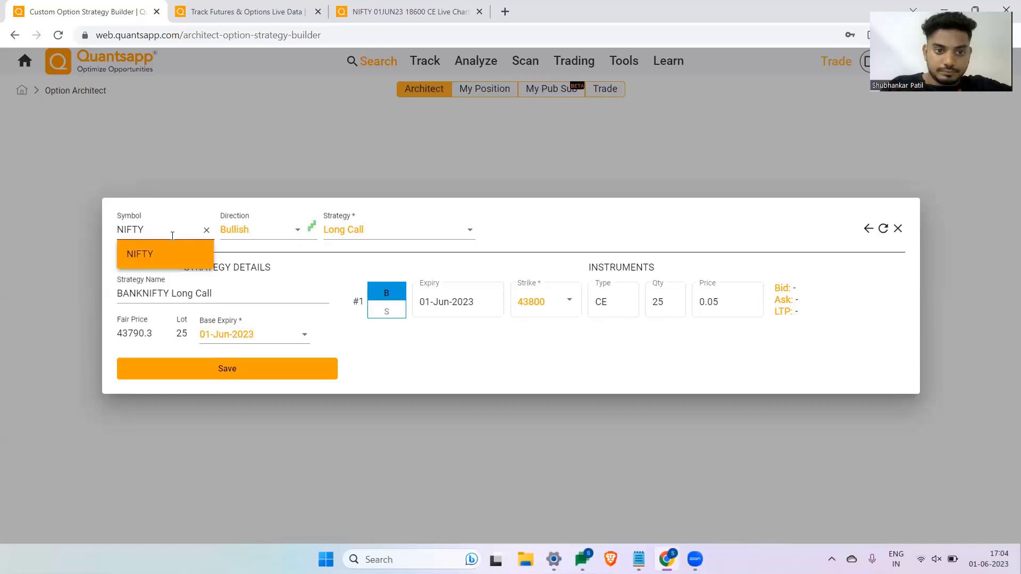
{"action": "left_click", "coordinate": [177, 255]}
Choose Oscillate direction, Short Straddle strategy, 08-Jun-2023 base expiry, and save
{"action": "left_click", "coordinate": [282, 229]}
{"action": "left_click", "coordinate": [276, 343]}
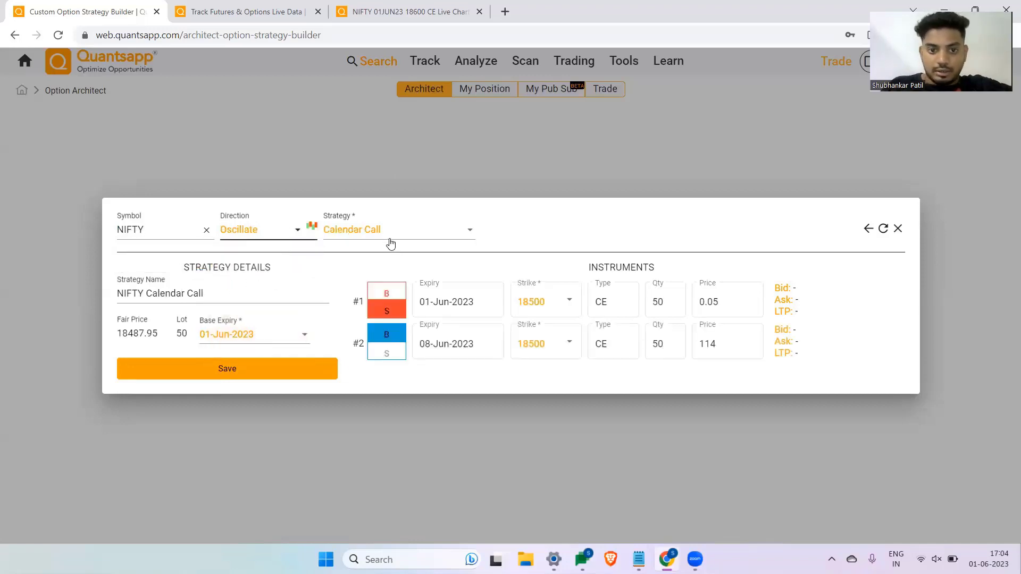
{"action": "left_click", "coordinate": [388, 239]}
{"action": "scroll", "coordinate": [392, 323], "scroll_direction": "down", "scroll_amount": 2}
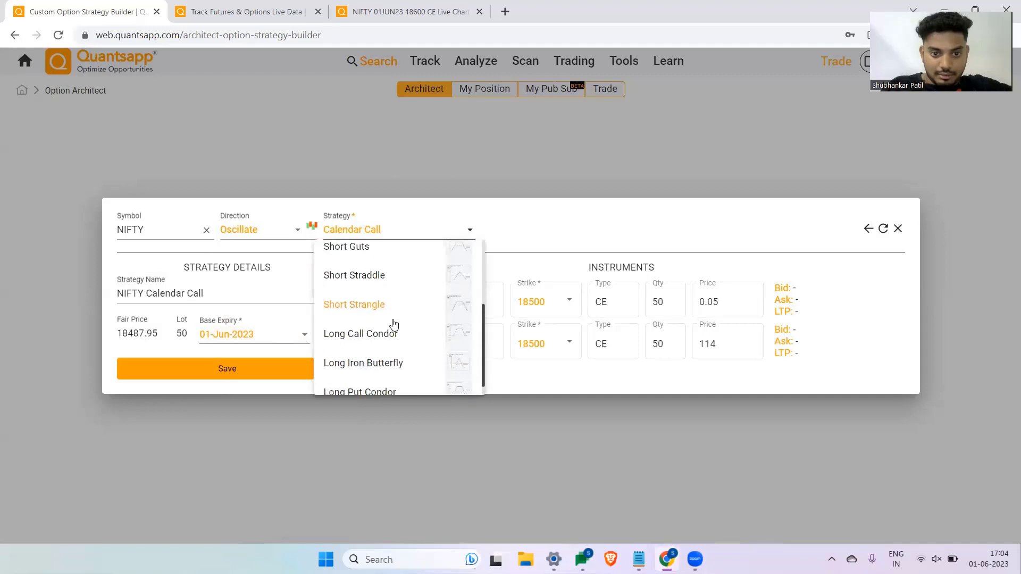
{"action": "left_click", "coordinate": [382, 278]}
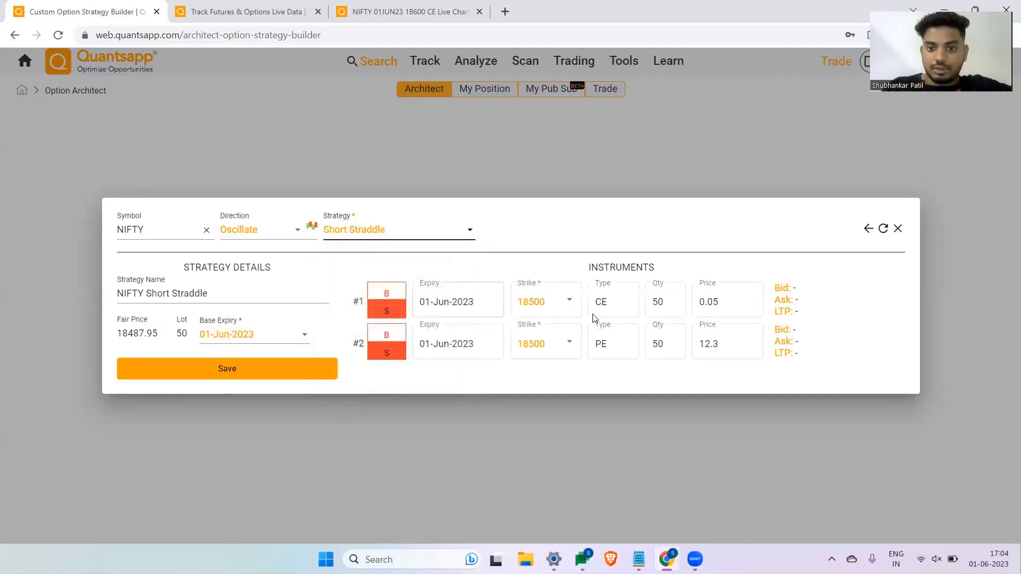
{"action": "left_click", "coordinate": [237, 343]}
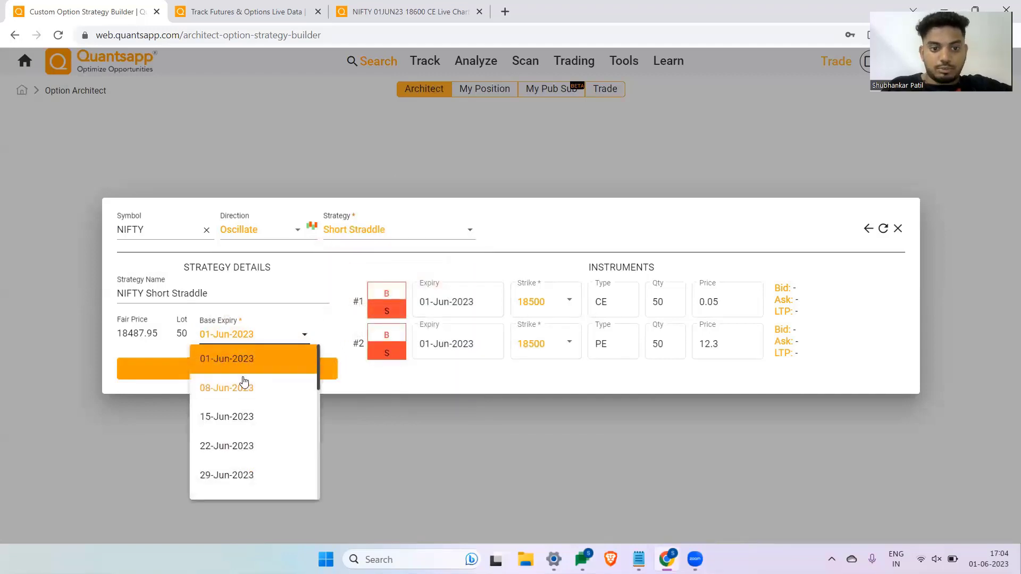
{"action": "left_click", "coordinate": [242, 384]}
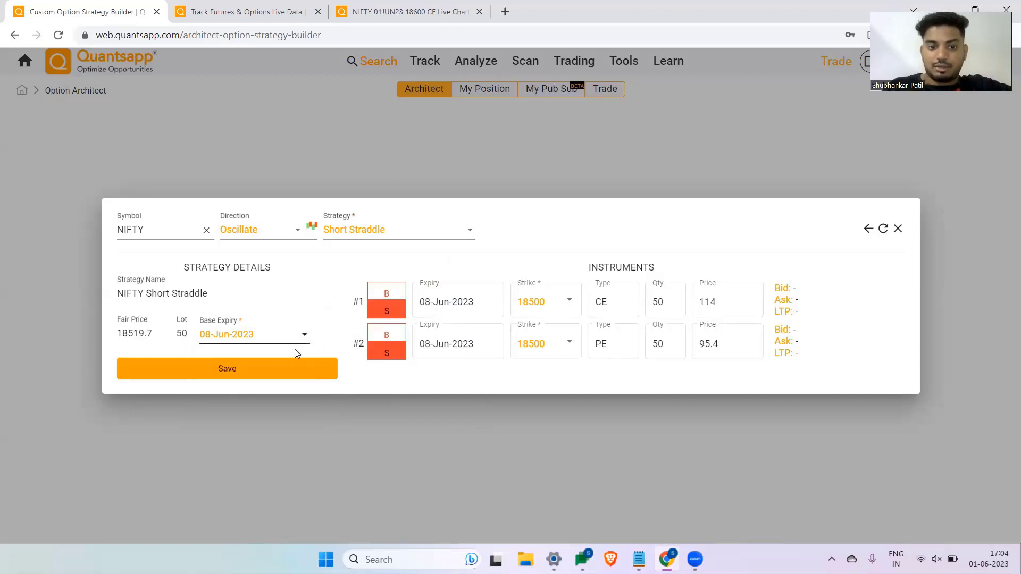
{"action": "left_click", "coordinate": [273, 379]}
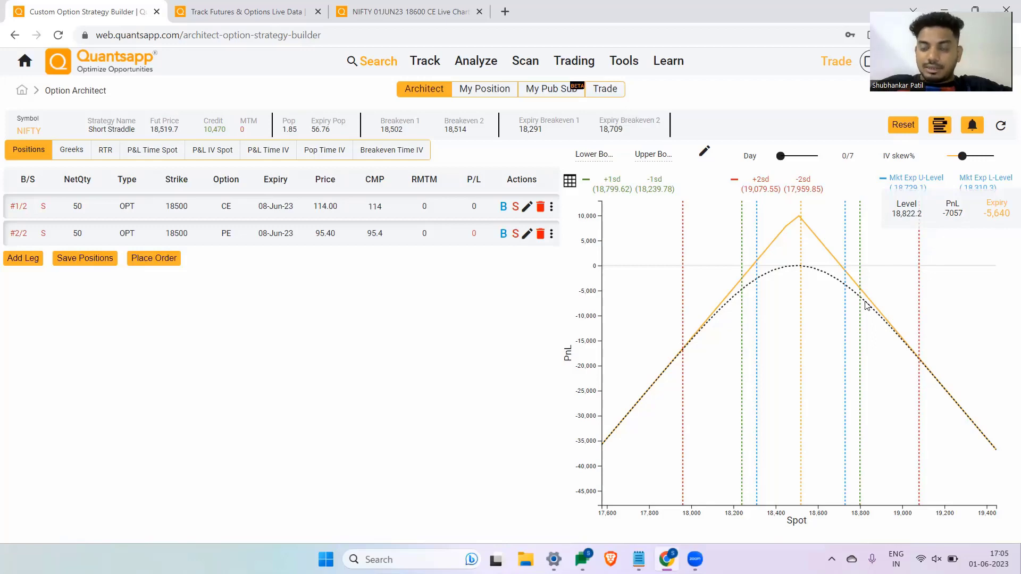
Look over the NIFTY 18600 CE chart and F&O dashboard tabs, then return to the short straddle
{"action": "left_click", "coordinate": [409, 11]}
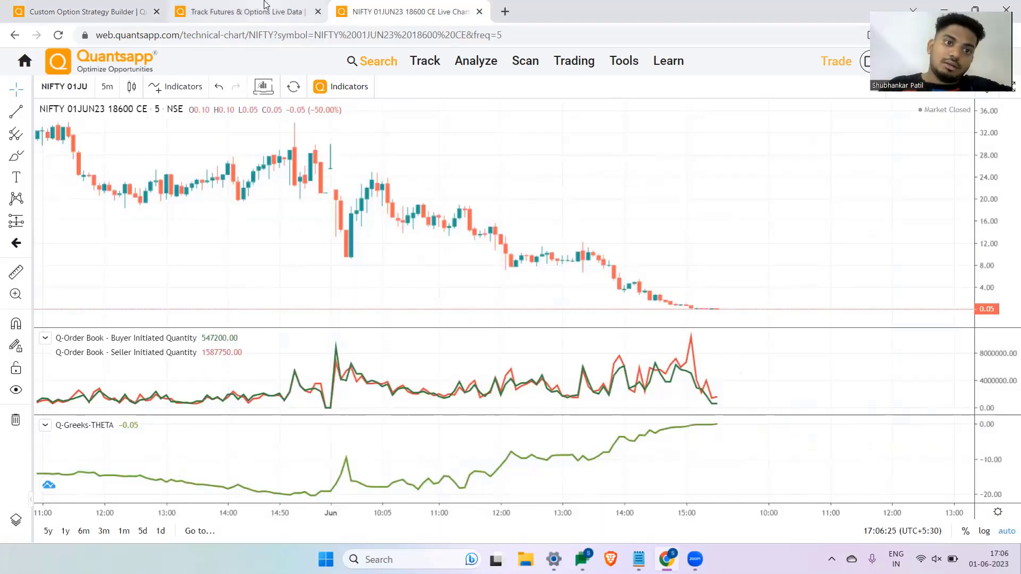
{"action": "left_click", "coordinate": [264, 7]}
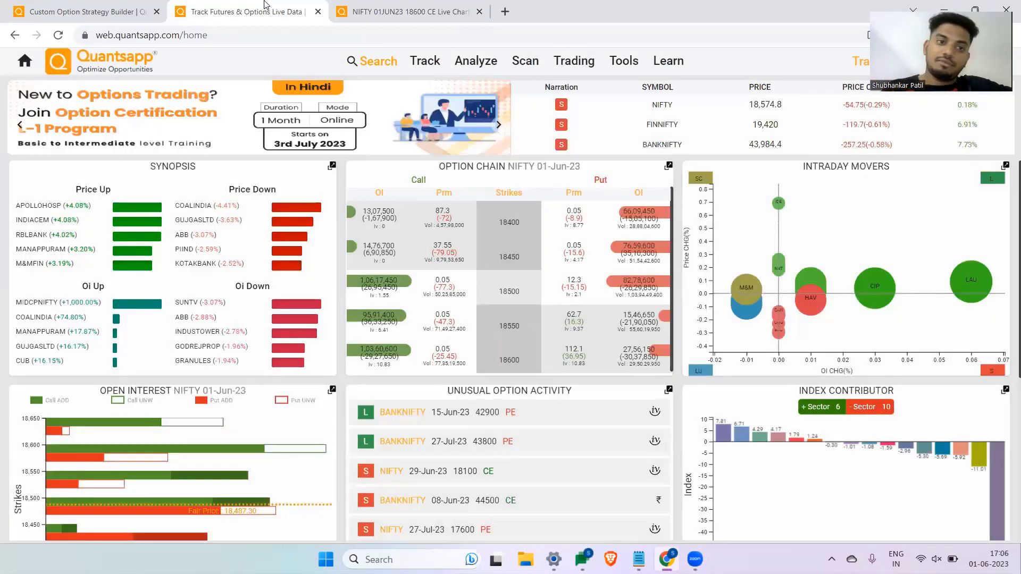
{"action": "left_click", "coordinate": [123, 7]}
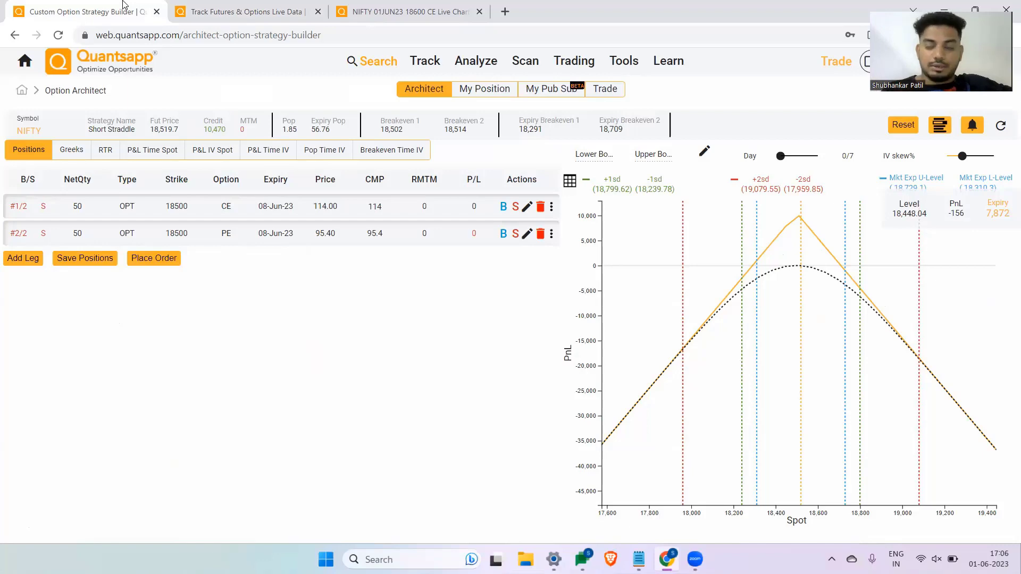
Search 'chart' on the home dashboard, then highlight the straddle's Expiry Breakeven 2 value 18,709
{"action": "left_click", "coordinate": [233, 7]}
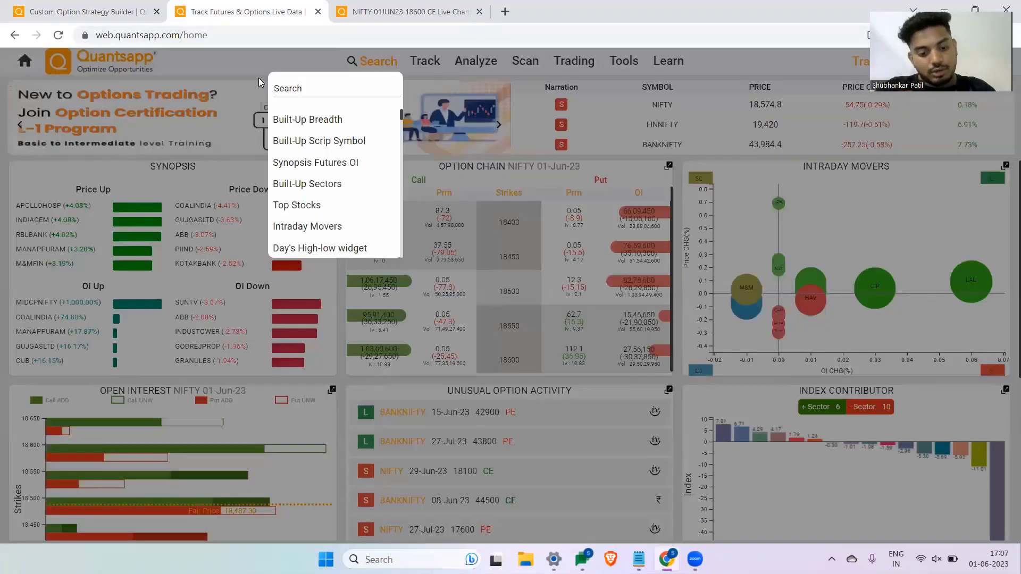
{"action": "type", "text": "char"}
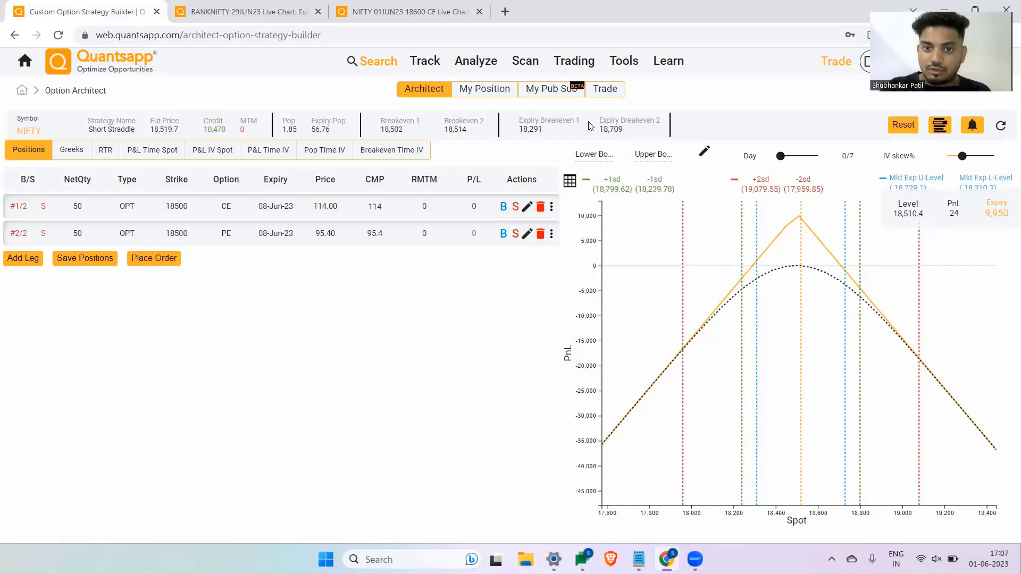
{"action": "double_click", "coordinate": [599, 132]}
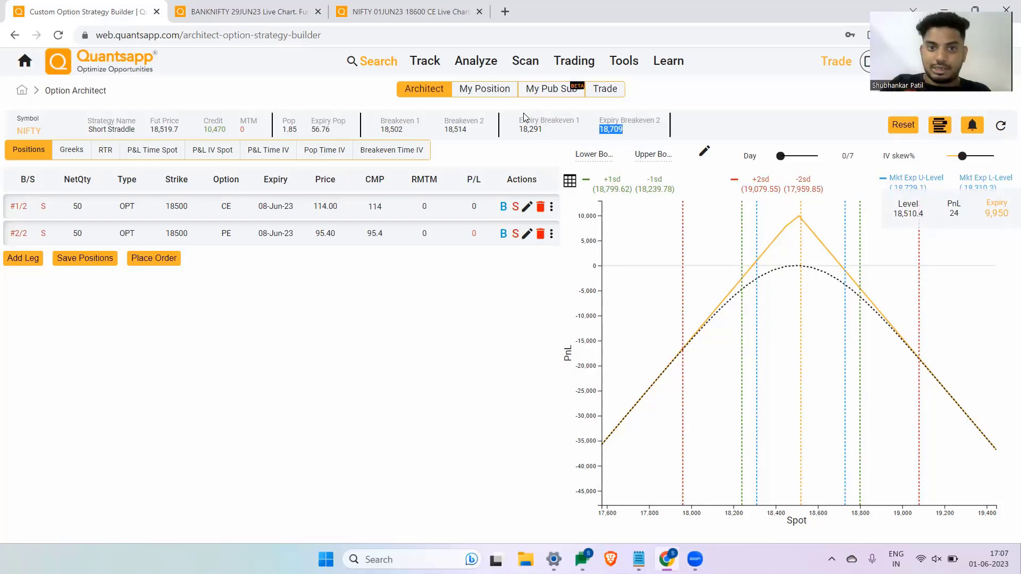
Switch the BANKNIFTY 29JUN23 chart to NIFTY on the 1-day timeframe
{"action": "left_click", "coordinate": [299, 7]}
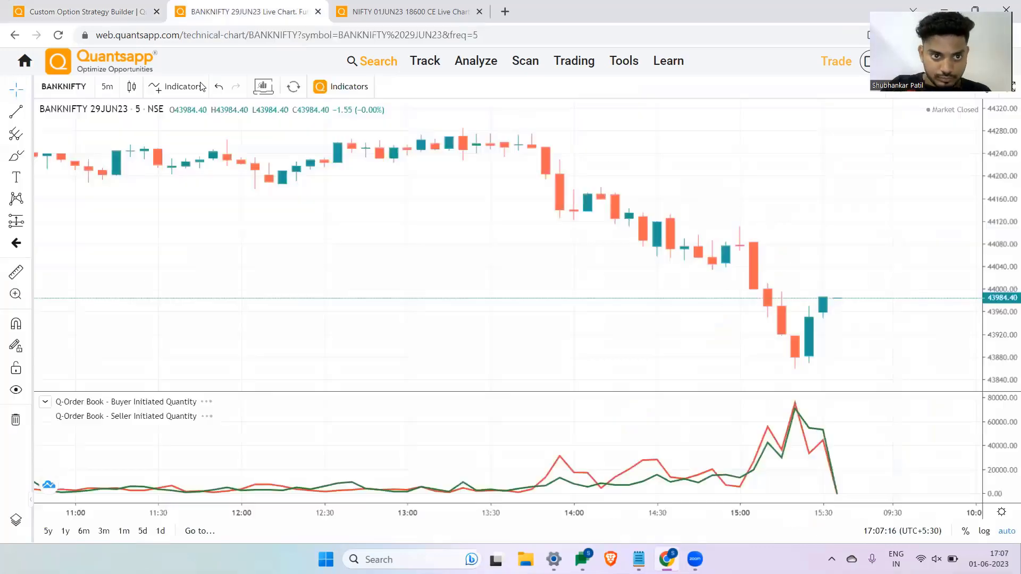
{"action": "left_click", "coordinate": [75, 92]}
{"action": "type", "text": "NIFTY"}
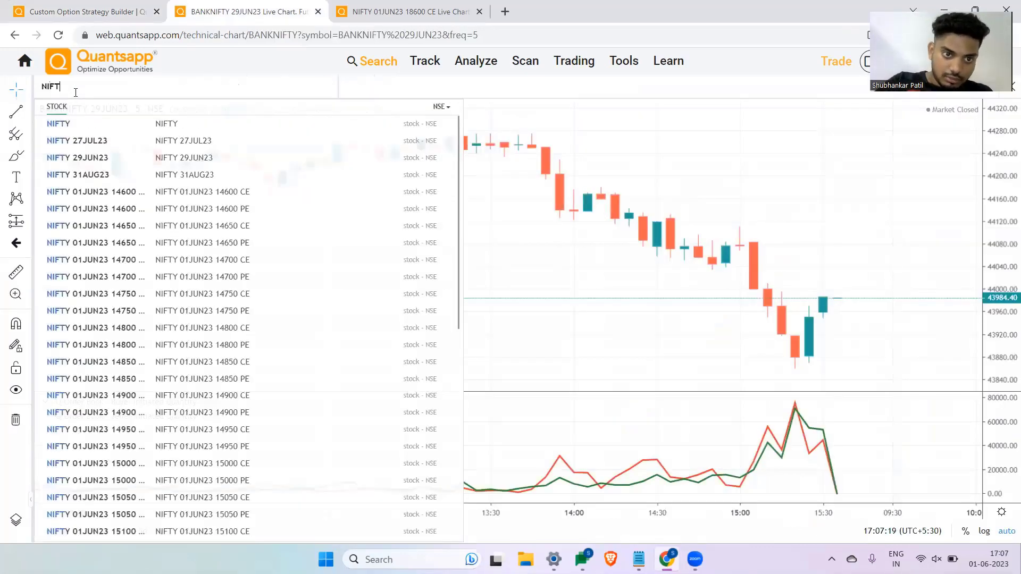
{"action": "left_click", "coordinate": [83, 123]}
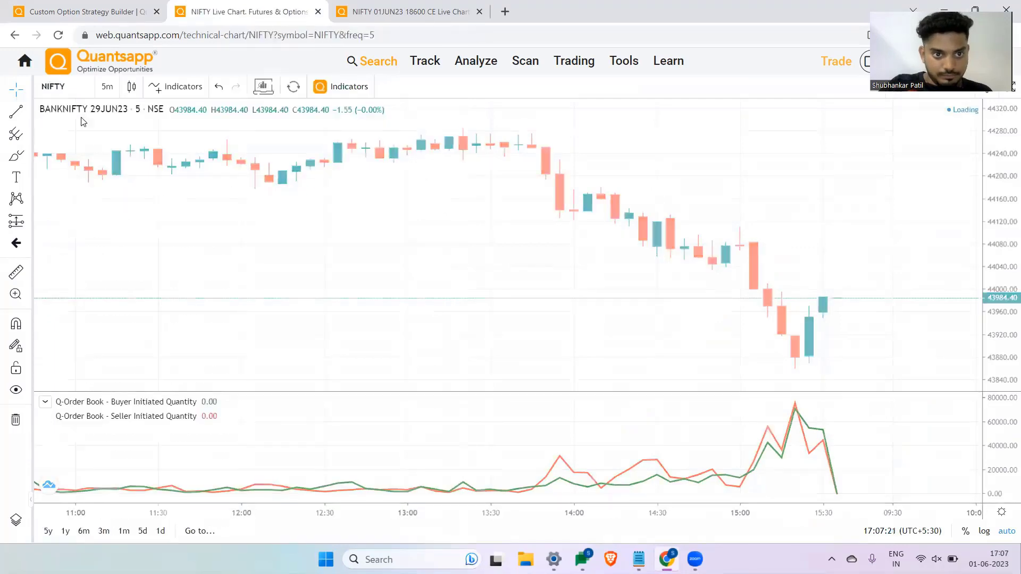
{"action": "left_click", "coordinate": [108, 91]}
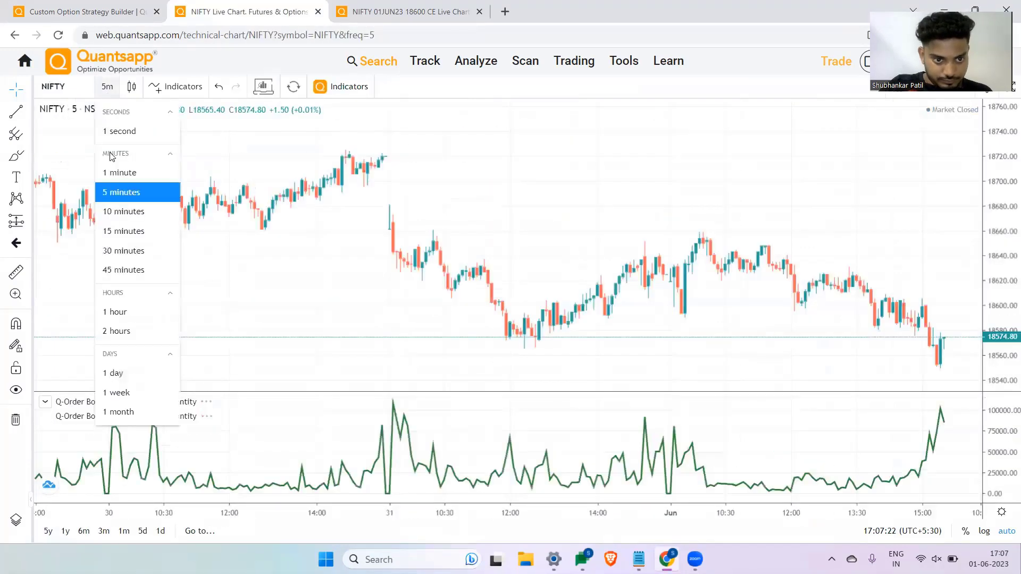
{"action": "left_click", "coordinate": [116, 372]}
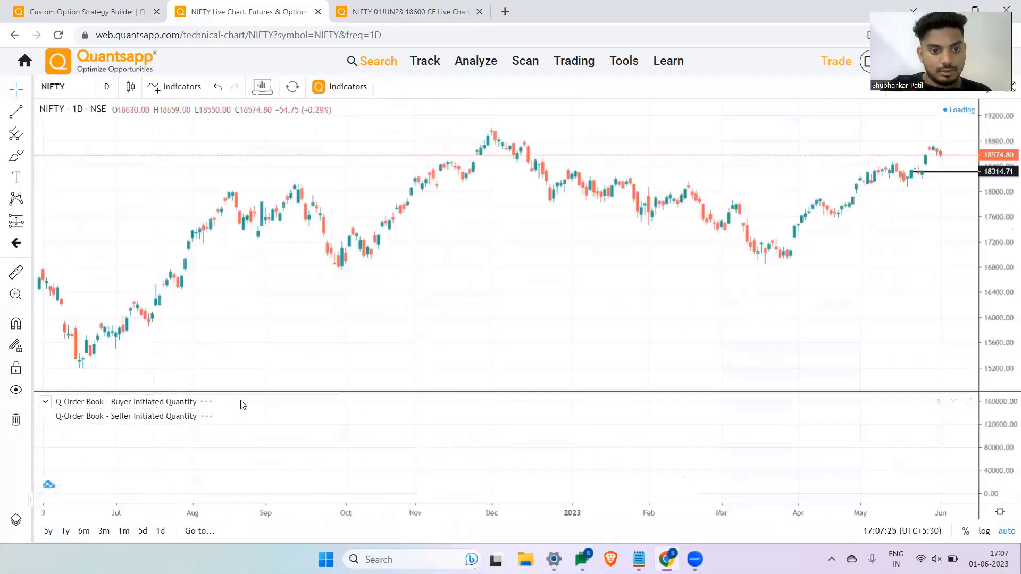
Add the Average True Range indicator (ATR 14) and scroll to review the chart
{"action": "left_click", "coordinate": [183, 89]}
{"action": "type", "text": "atr"}
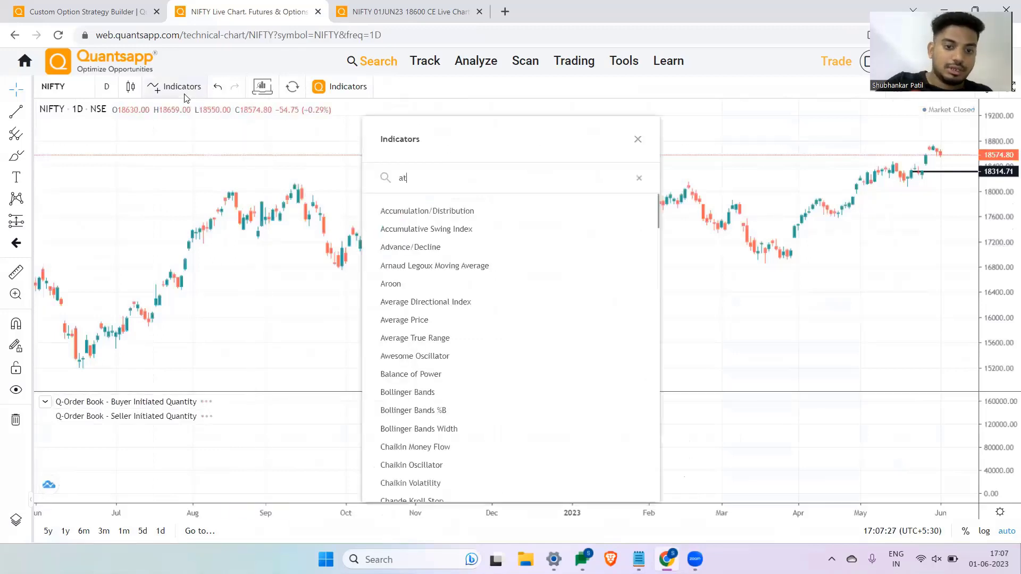
{"action": "left_click", "coordinate": [416, 211]}
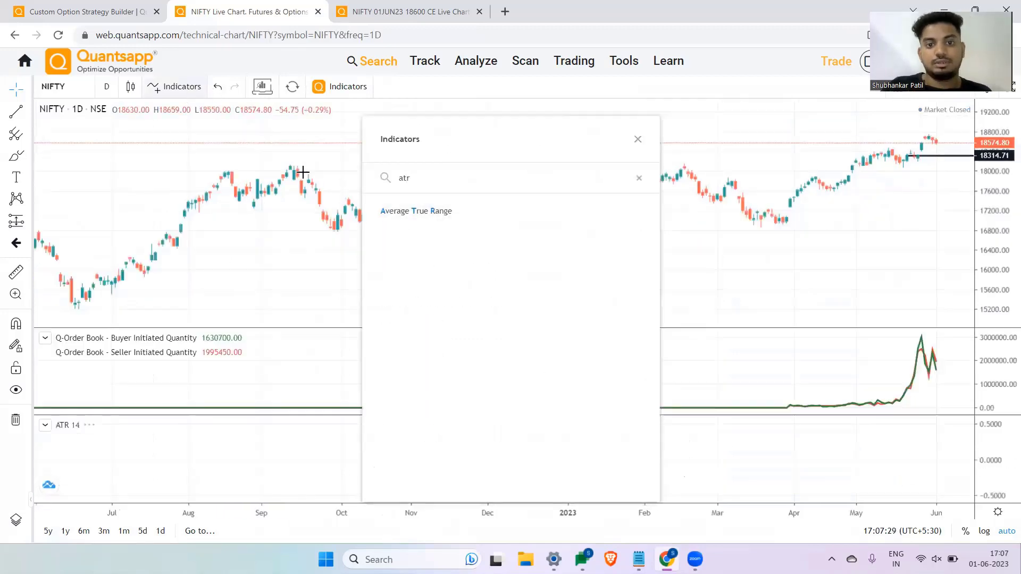
{"action": "key", "text": "Escape"}
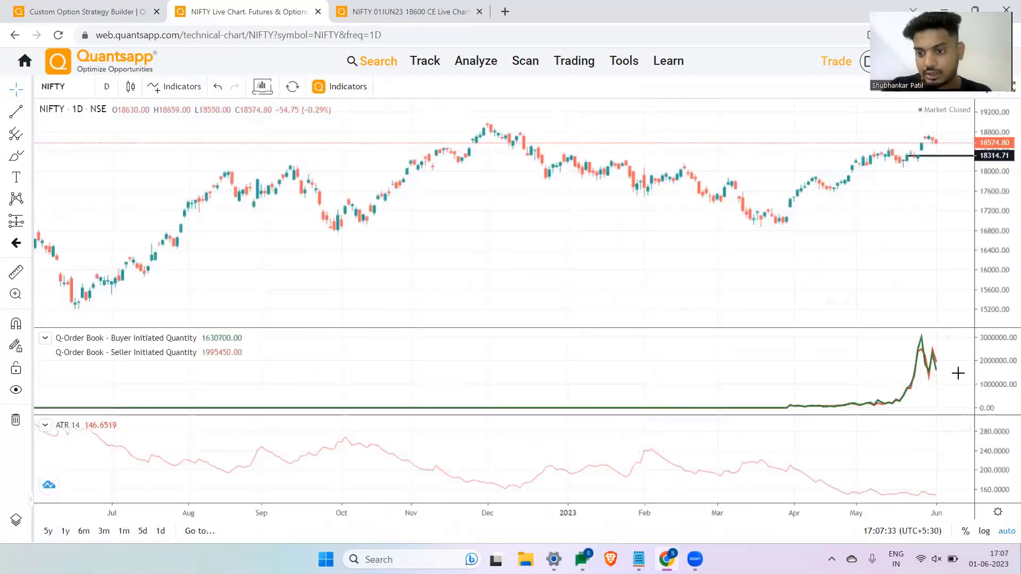
{"action": "scroll", "coordinate": [933, 366], "scroll_direction": "up", "scroll_amount": 2}
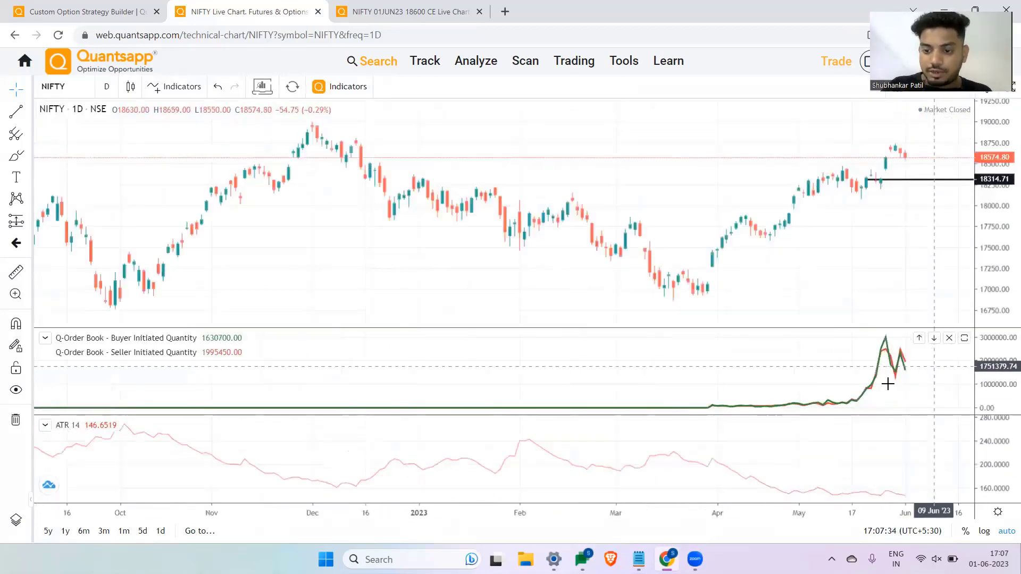
{"action": "scroll", "coordinate": [881, 383], "scroll_direction": "up", "scroll_amount": 2}
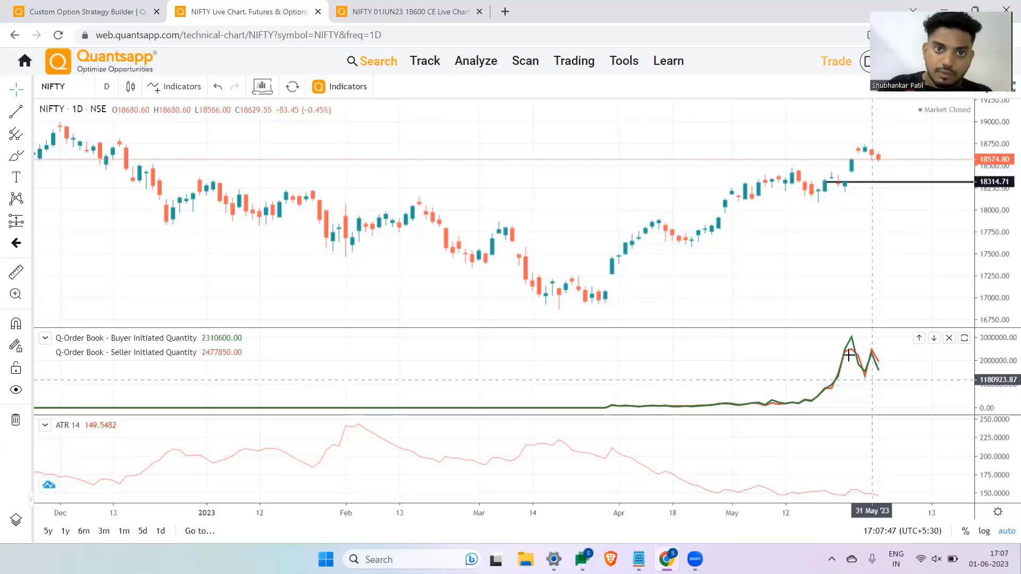
Return to the short straddle payoff and move the Day slider from 0/7 to 1/7
{"action": "left_click", "coordinate": [375, 6]}
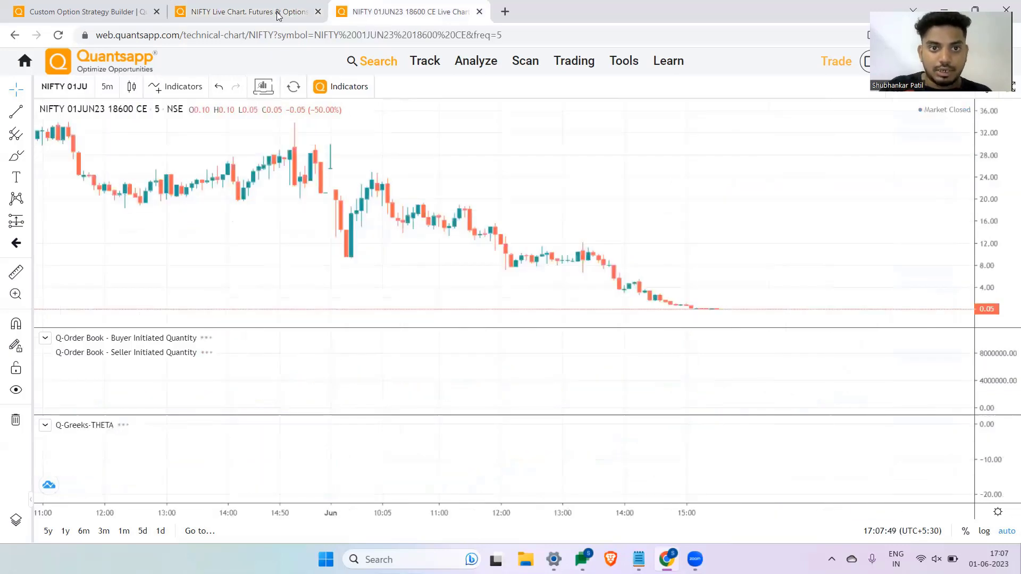
{"action": "left_click", "coordinate": [59, 8]}
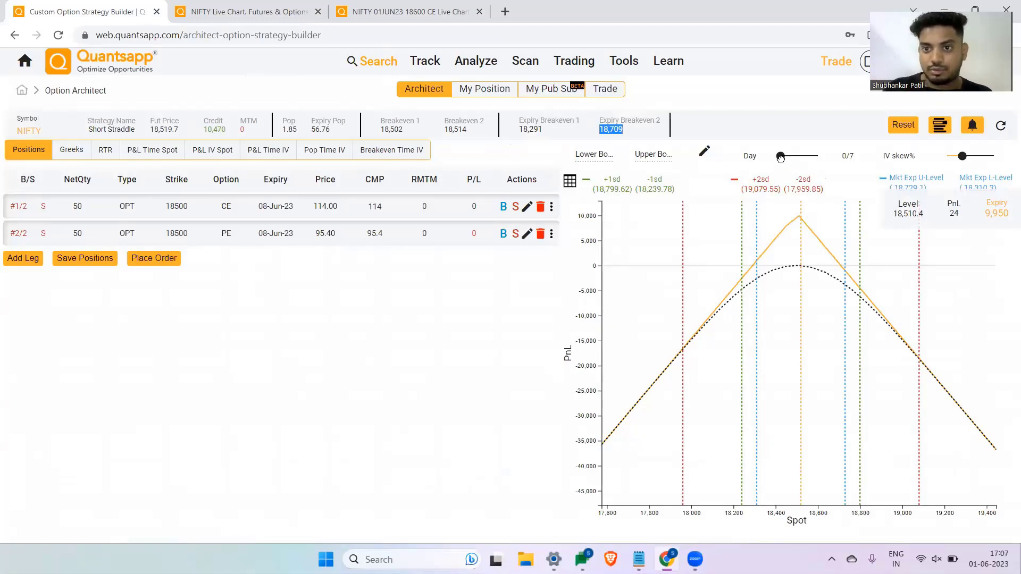
{"action": "left_click_drag", "start_coordinate": [780, 156], "coordinate": [785, 156]}
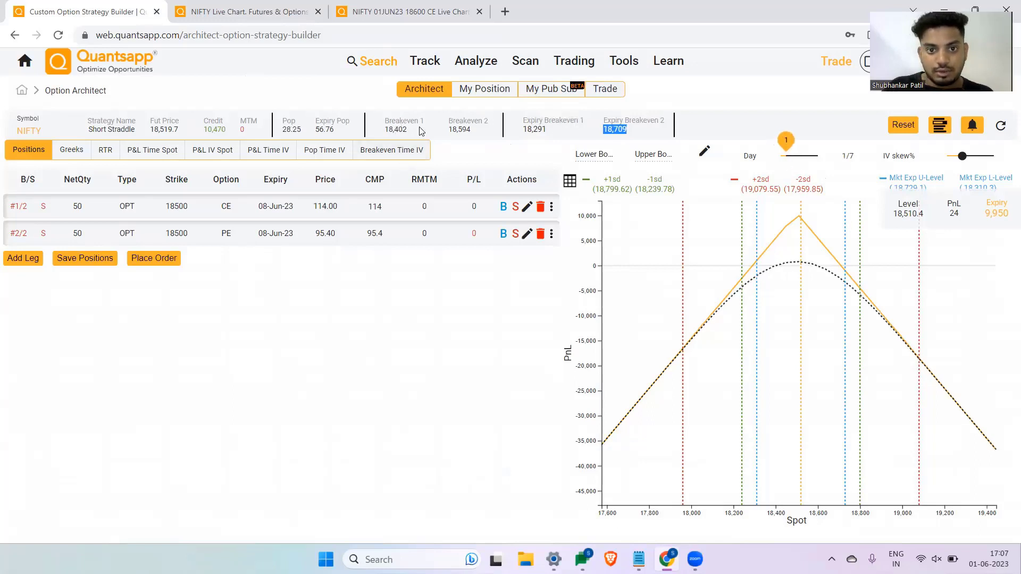
Highlight the updated breakevens 18,402 and 18,594, ending on Breakeven 2
{"action": "double_click", "coordinate": [464, 129]}
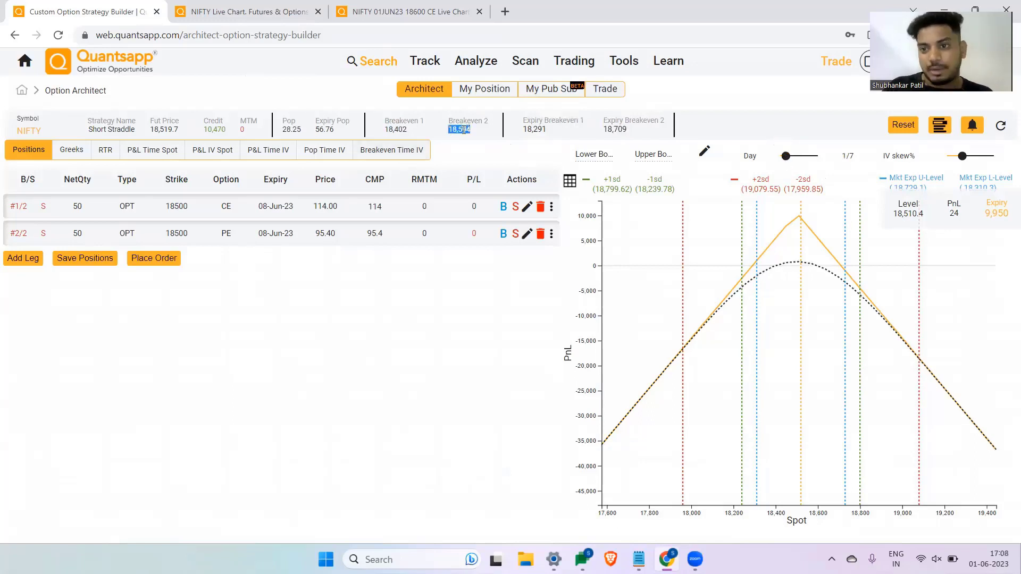
{"action": "left_click", "coordinate": [480, 134]}
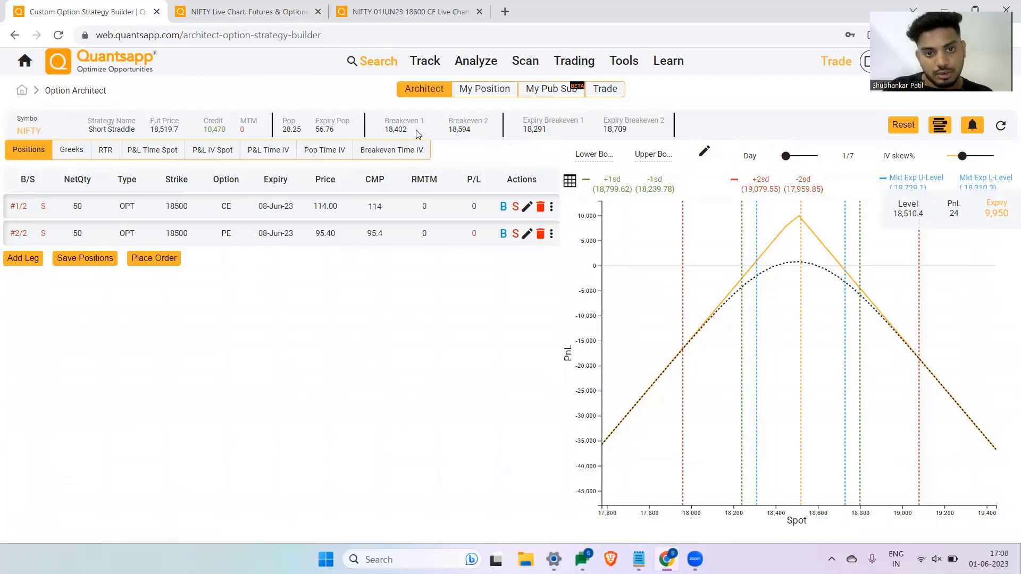
{"action": "left_click_drag", "start_coordinate": [416, 129], "coordinate": [366, 137]}
{"action": "left_click", "coordinate": [463, 142]}
{"action": "double_click", "coordinate": [462, 138]}
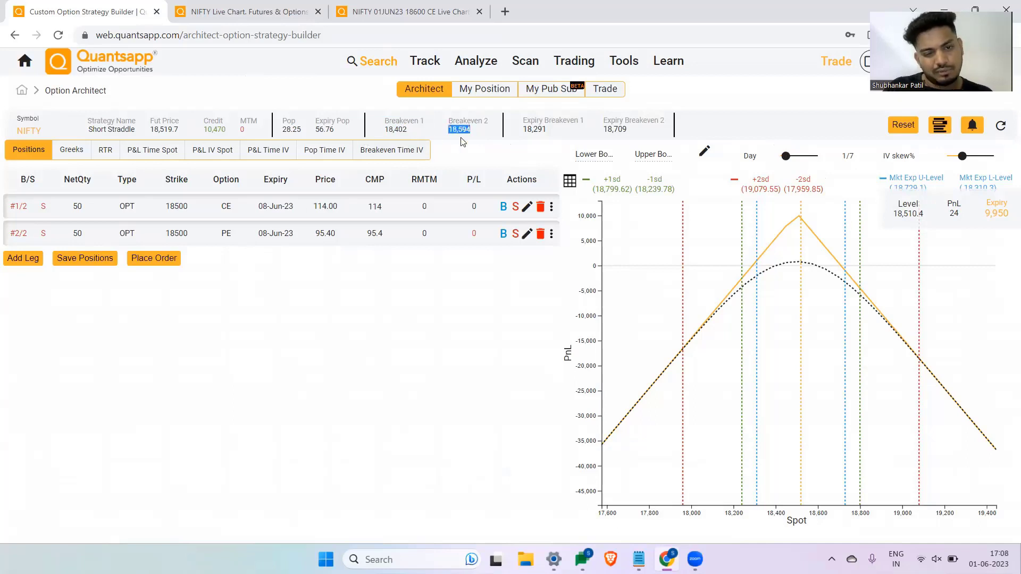